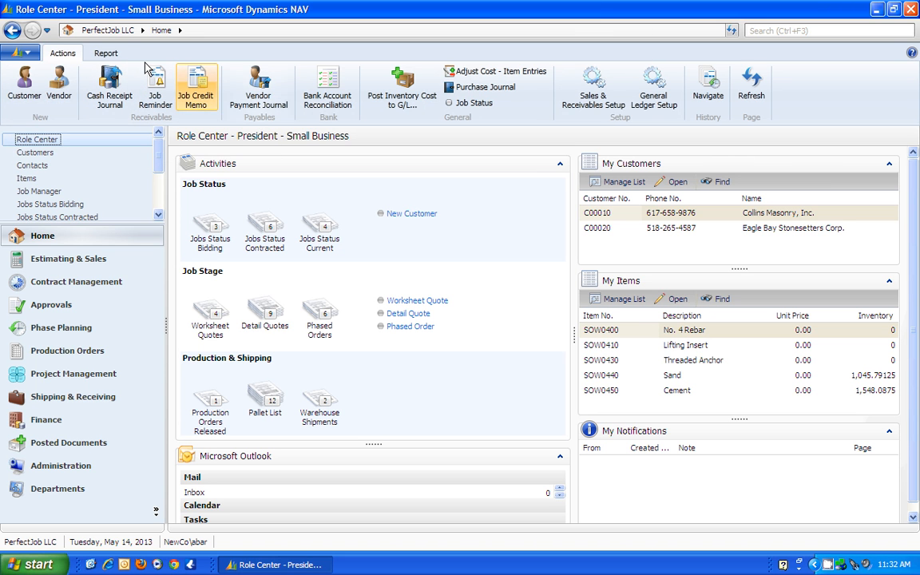
View the contracted jobs and the released production orders from the Role Center activities, returning to the Role Center after each.
click(97, 53)
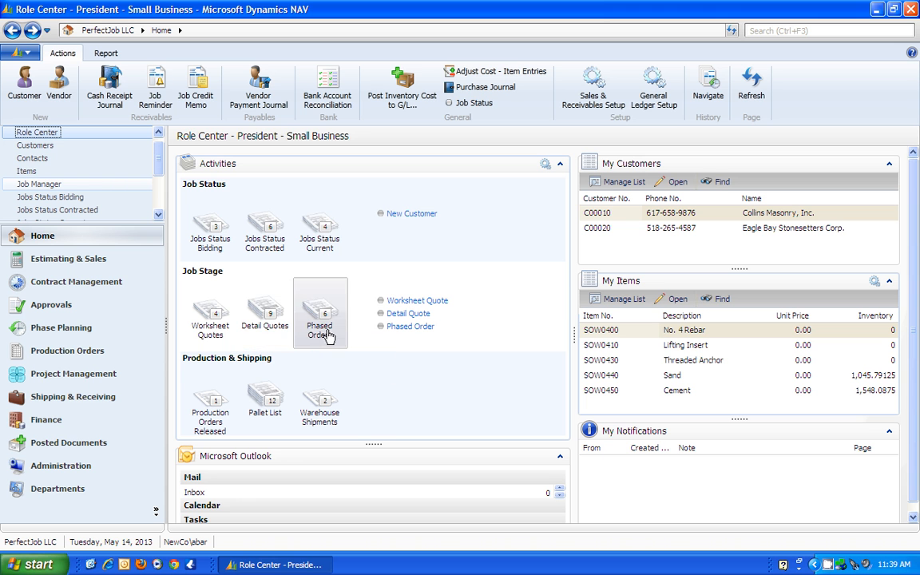
click(274, 237)
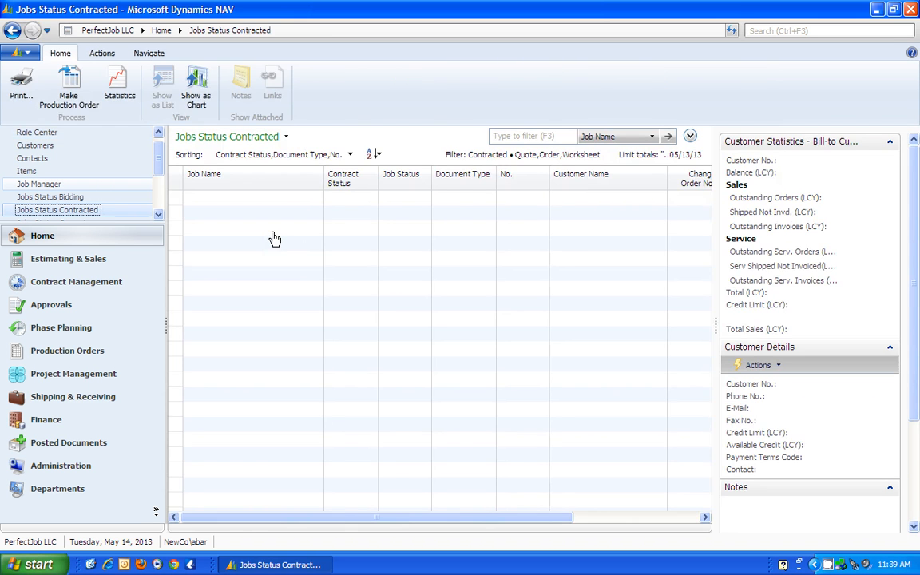
click(13, 31)
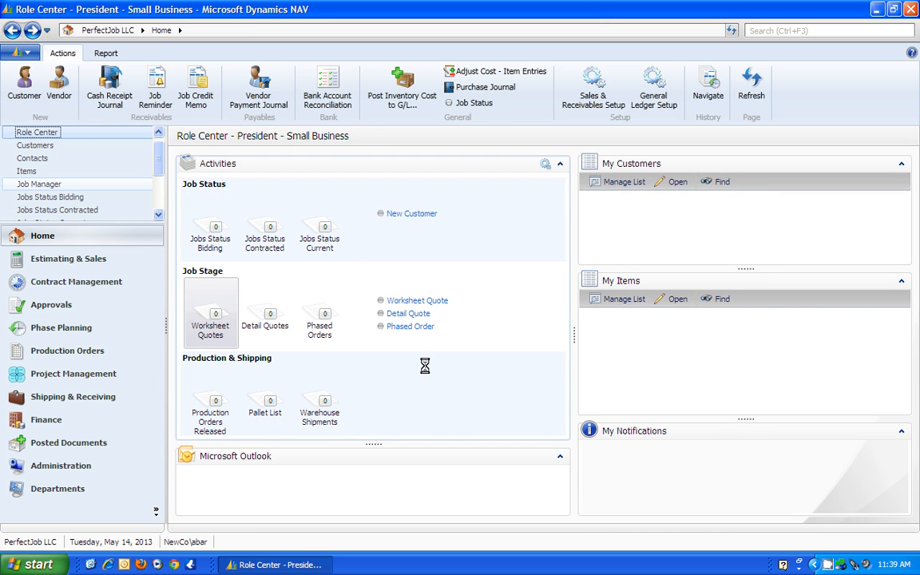
click(212, 417)
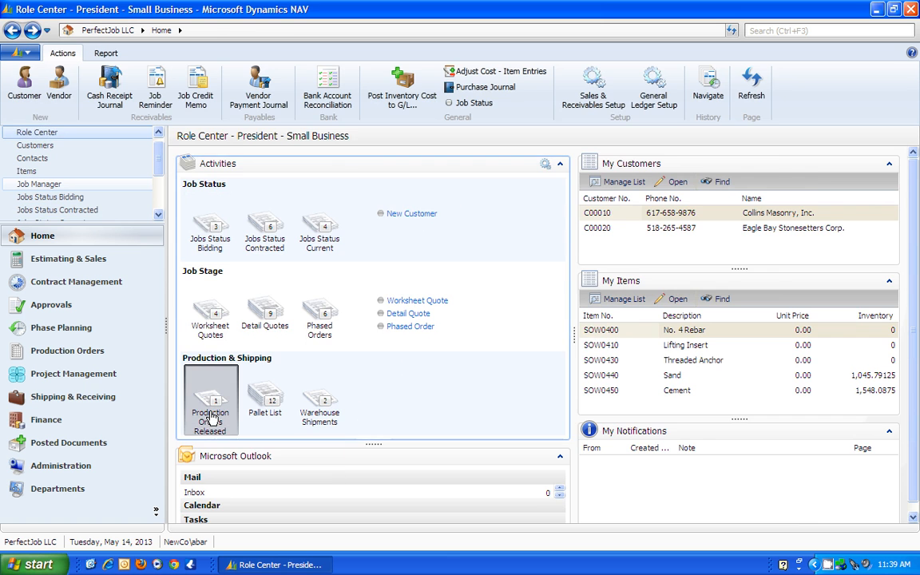
click(12, 31)
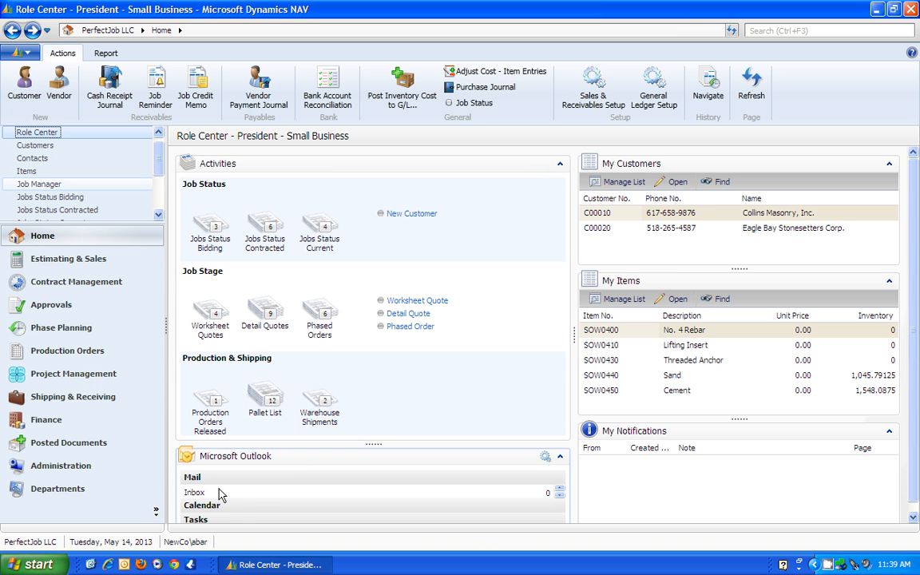
Look at the Outlook inbox and the My Customers management list from the Role Center, closing each window.
click(196, 494)
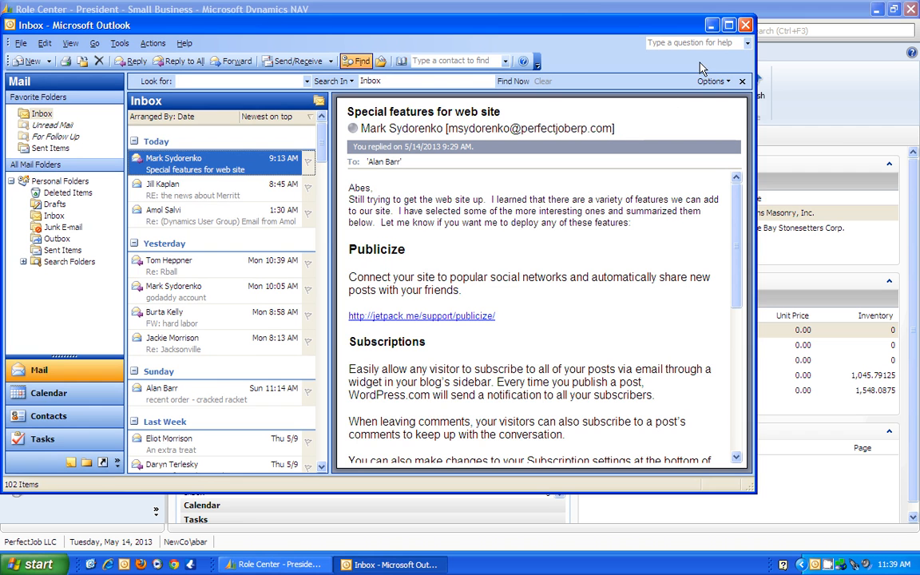
click(746, 25)
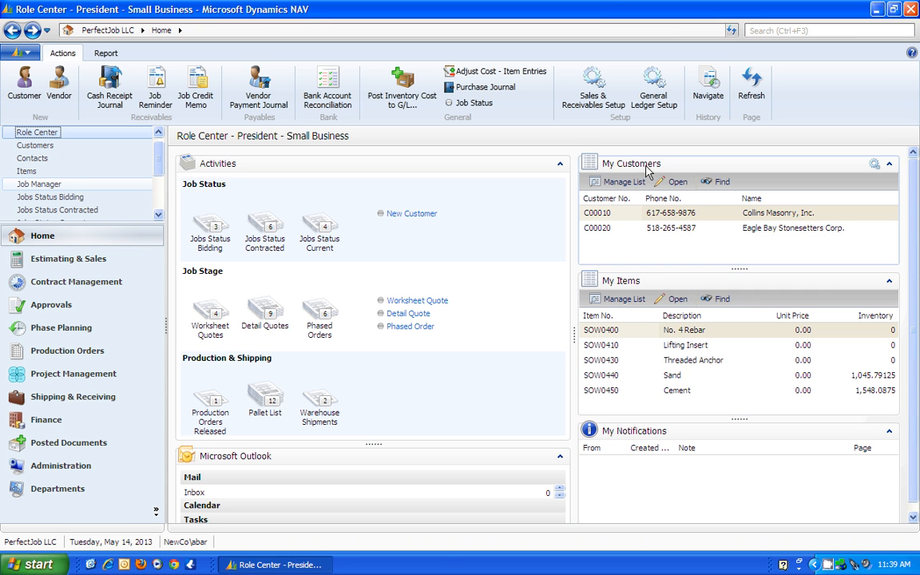
click(631, 184)
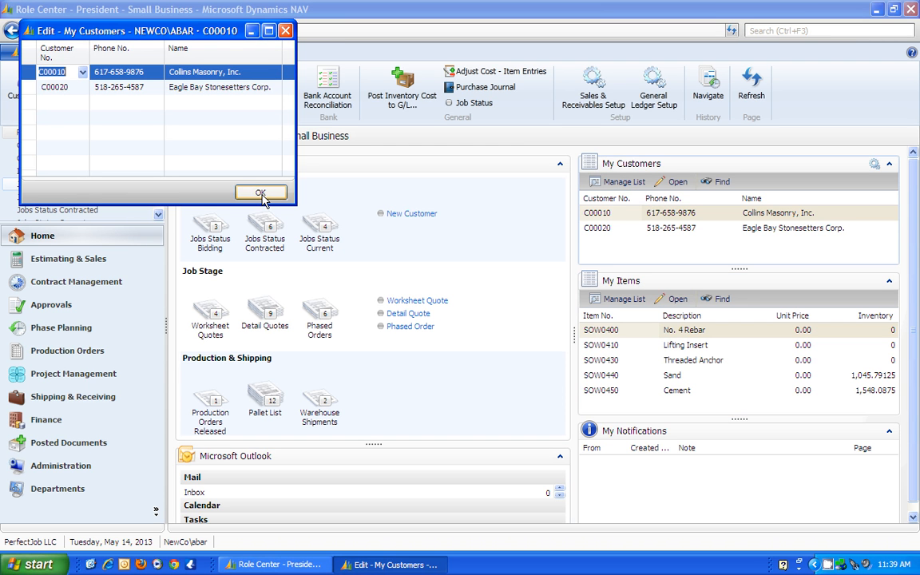
click(286, 31)
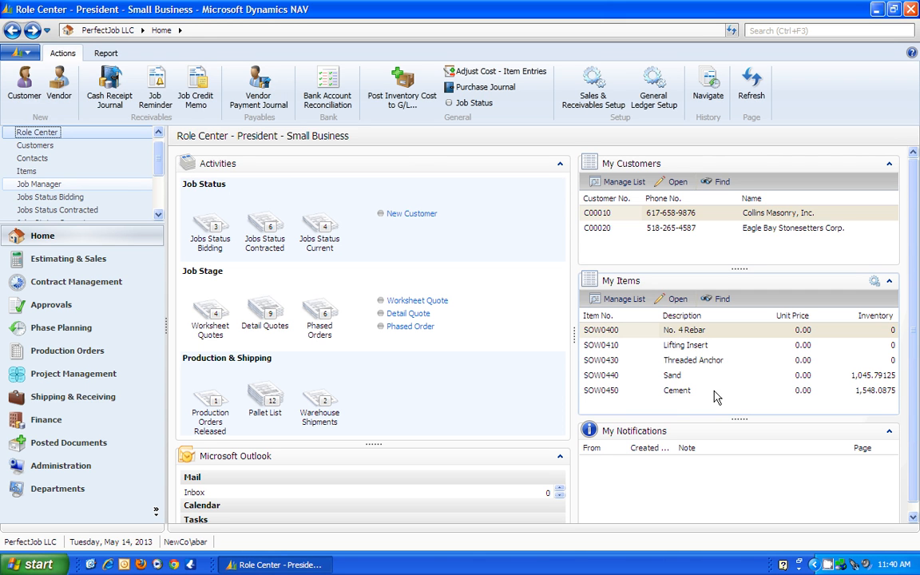
Look through the My Items entries from Cement through Sand, Threaded Anchor and Lifting Insert up to No. 4 Rebar.
click(678, 395)
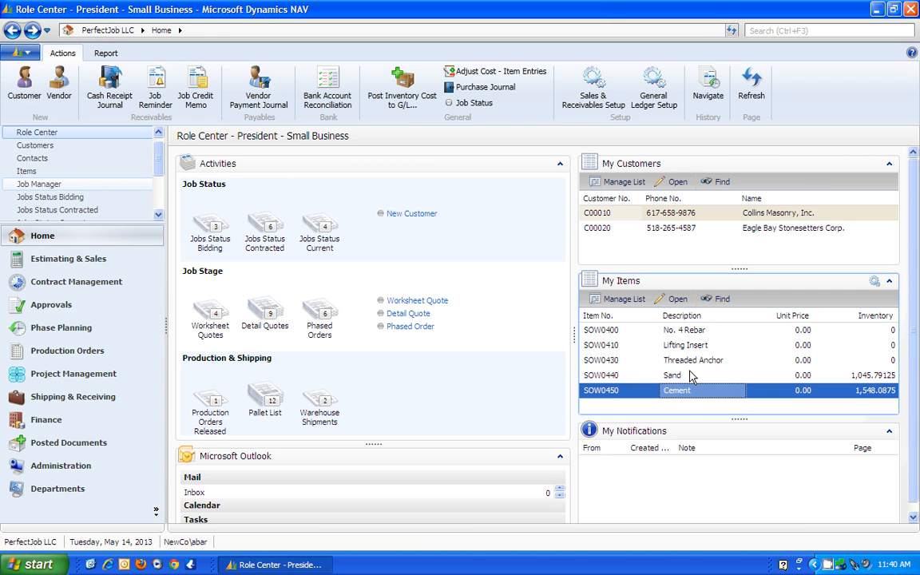
click(689, 375)
click(688, 360)
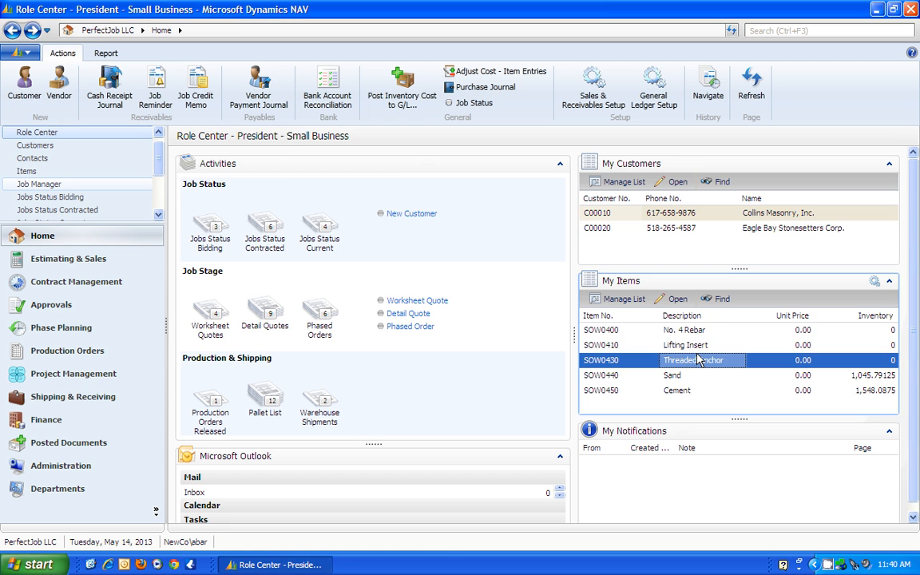
click(675, 345)
click(693, 330)
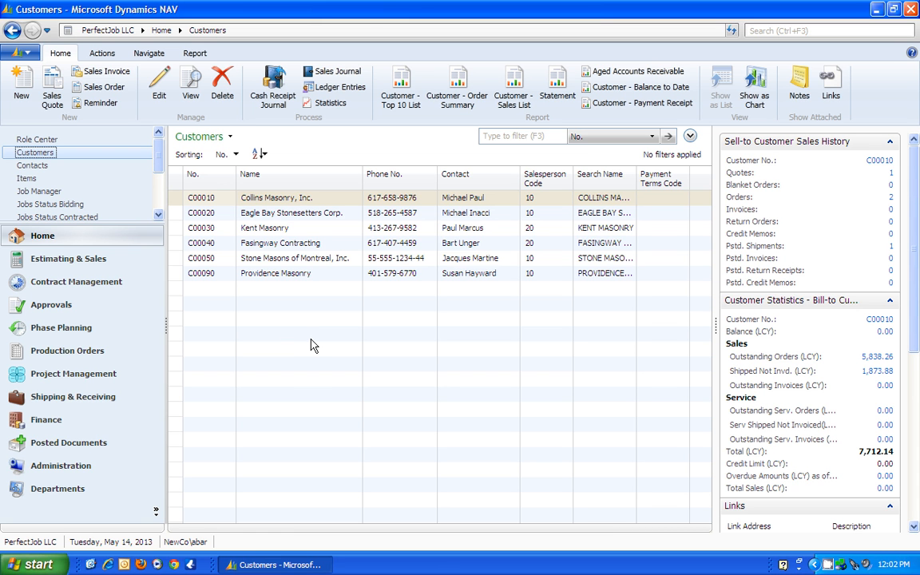
View the Contacts list and the Job Manager list in the Home area.
click(39, 168)
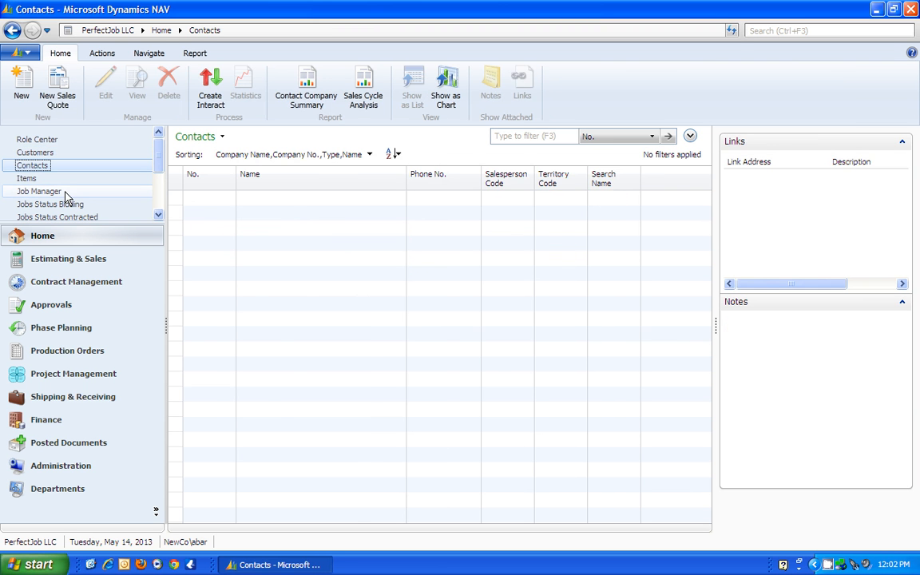
click(46, 193)
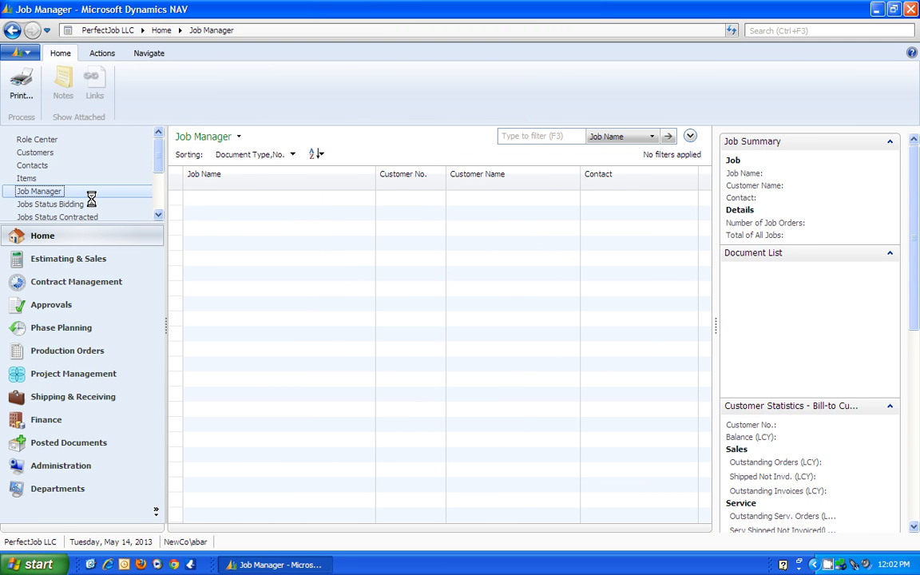
Review the Development, Bidding and Current job lists under All Jobs in Estimating & Sales.
click(85, 264)
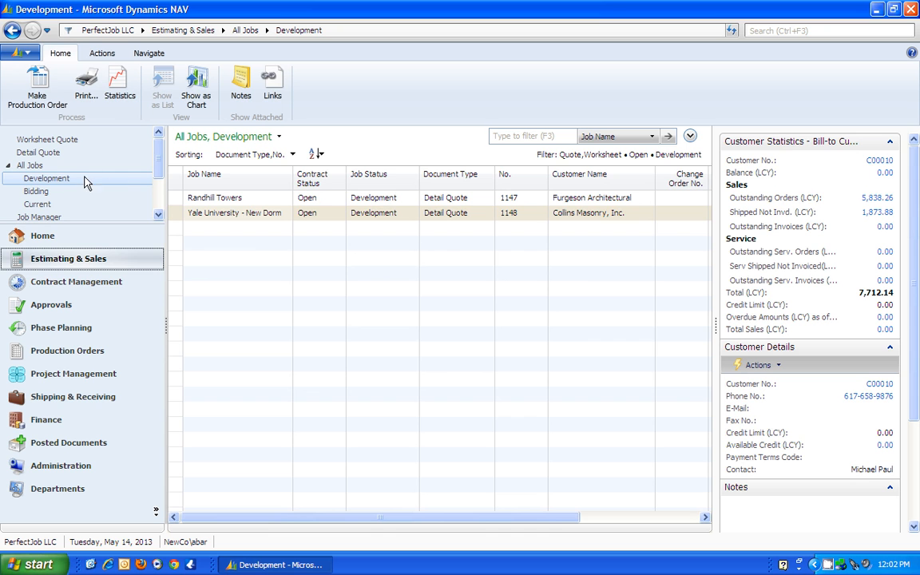
click(49, 181)
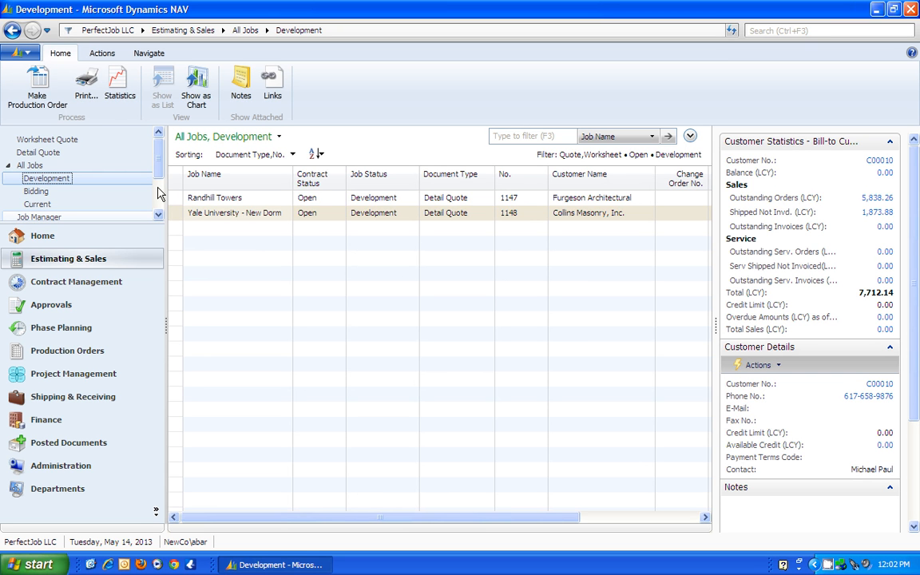
click(34, 193)
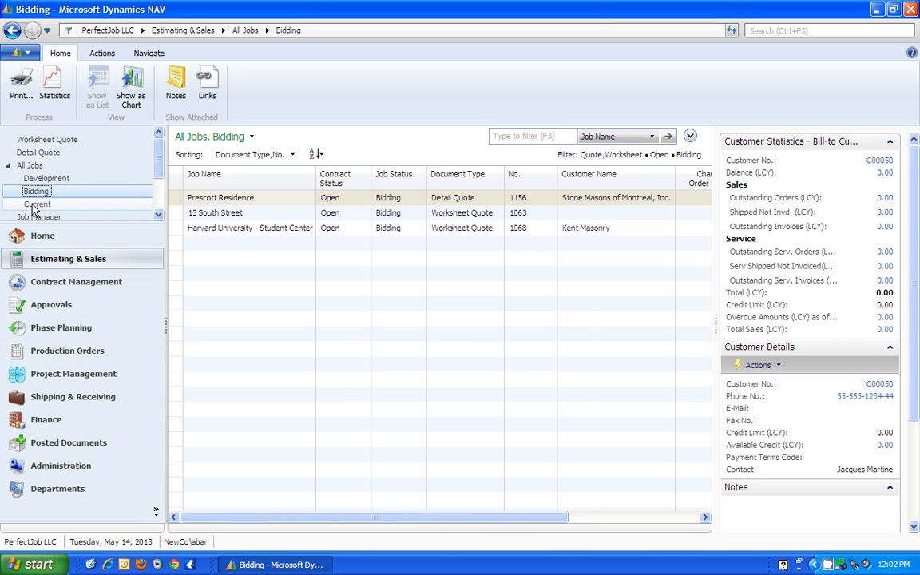
click(36, 205)
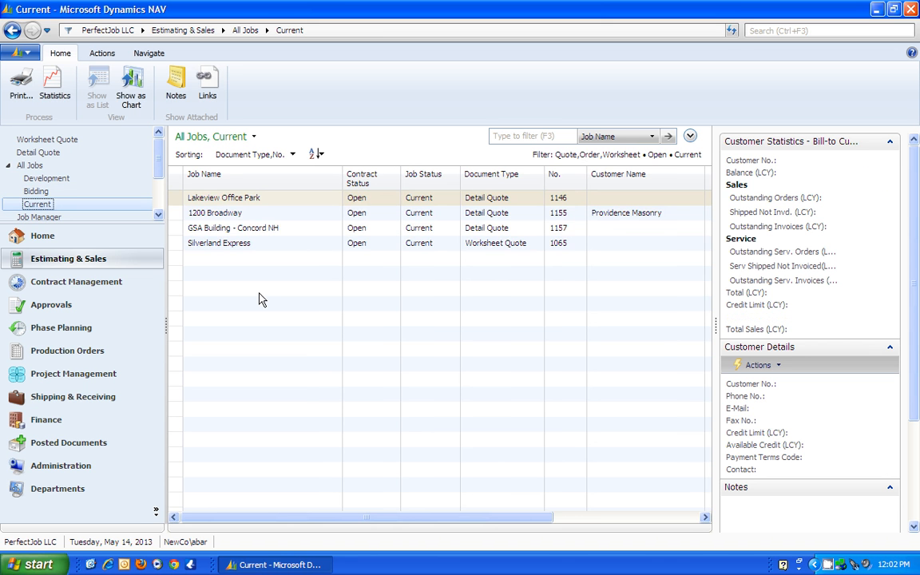
View the Campaigns and Opportunities lists in Estimating & Sales.
click(159, 214)
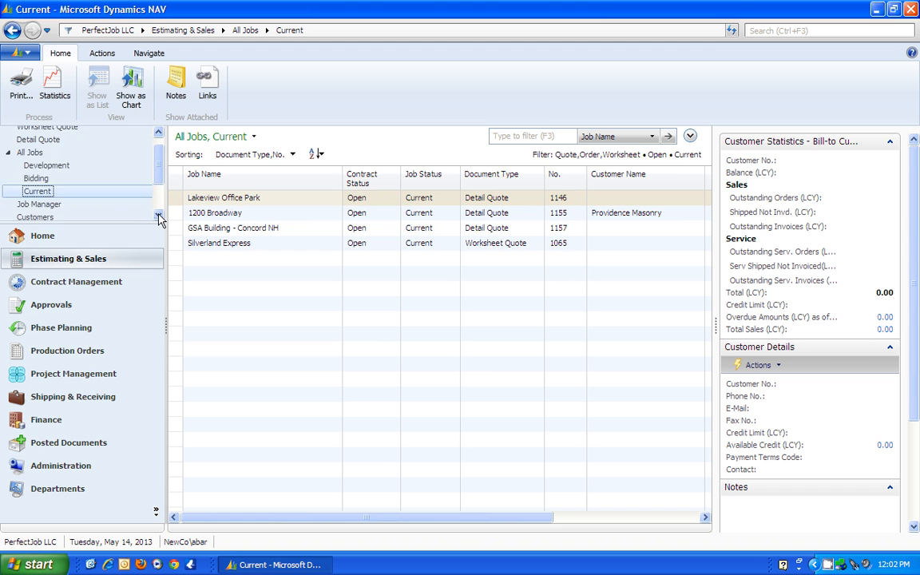
click(158, 214)
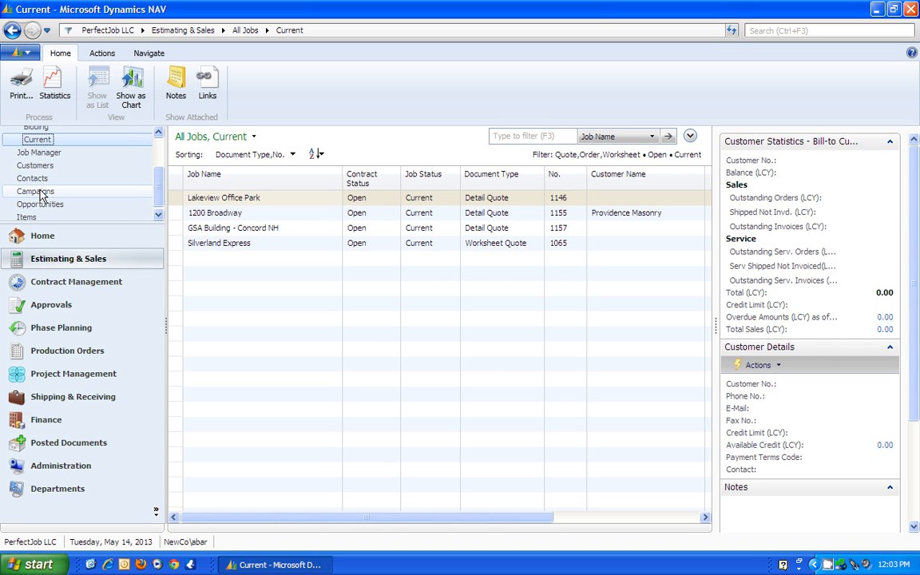
click(38, 192)
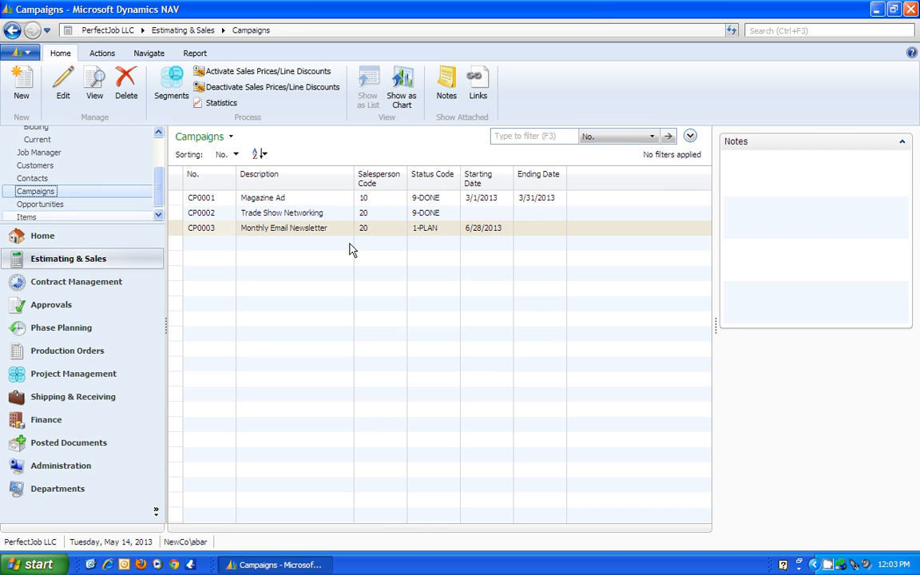
click(41, 204)
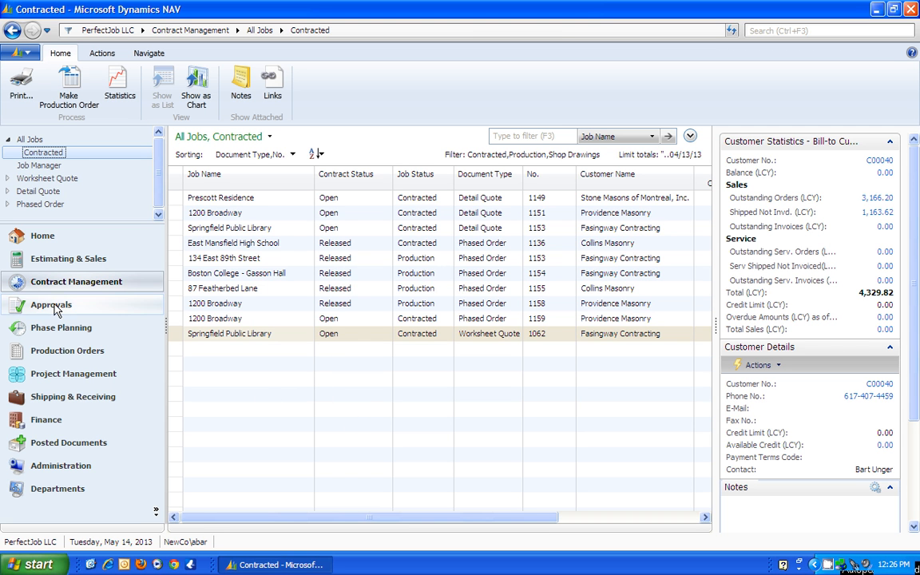
View the approval entries and compare the phases of the two 1200 Broadway phased orders in Phase Planning.
click(53, 307)
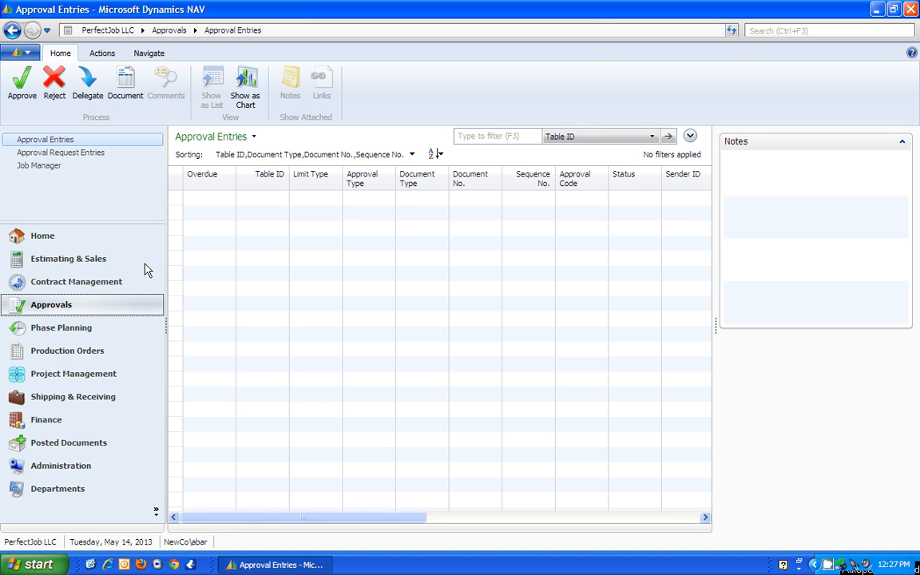
click(66, 330)
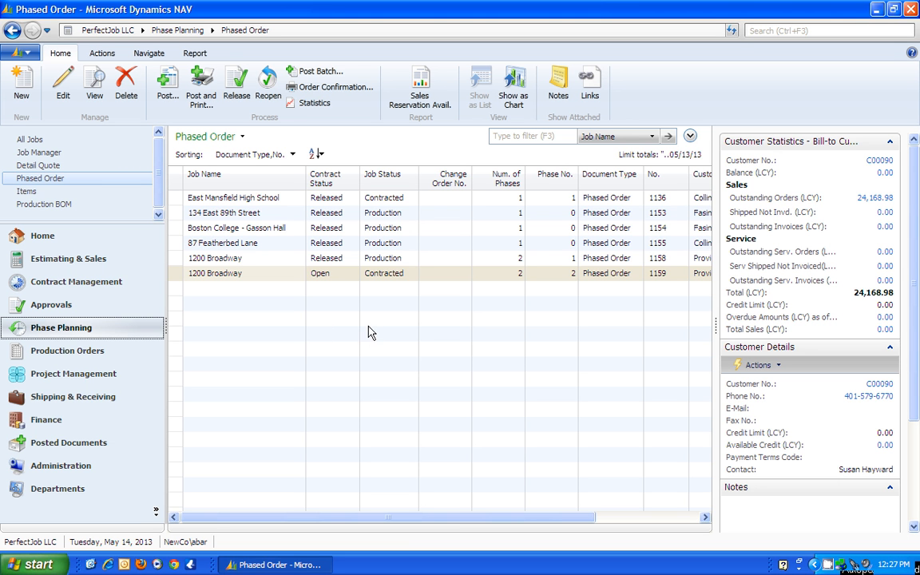
click(431, 278)
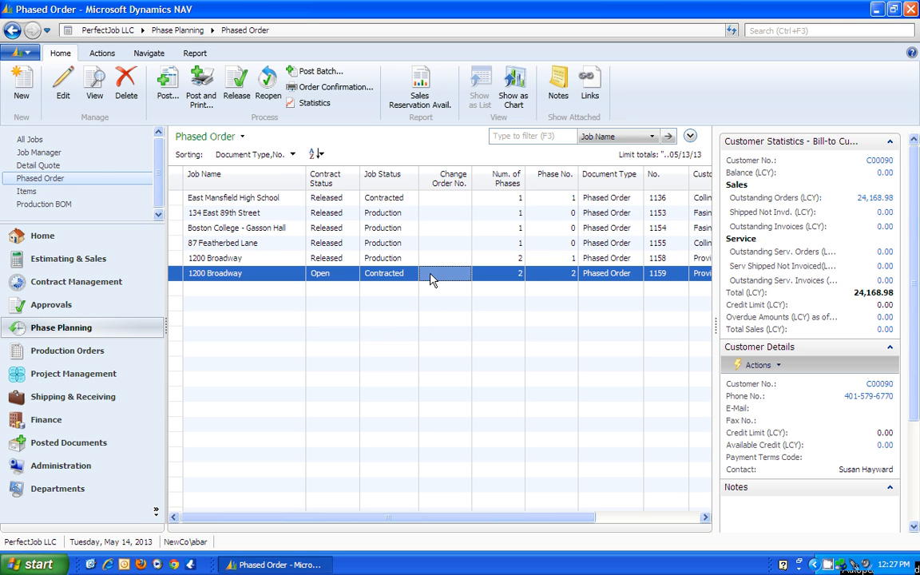
click(489, 260)
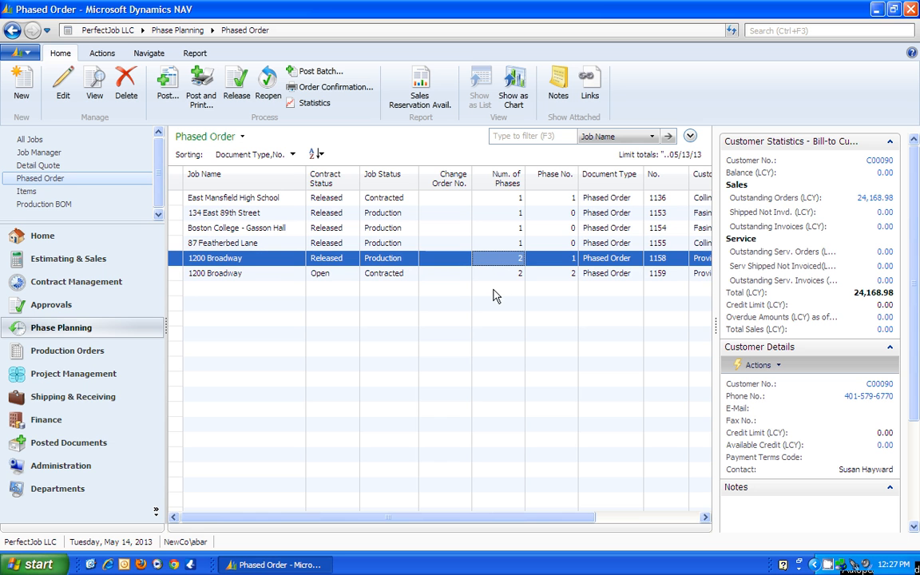
click(550, 261)
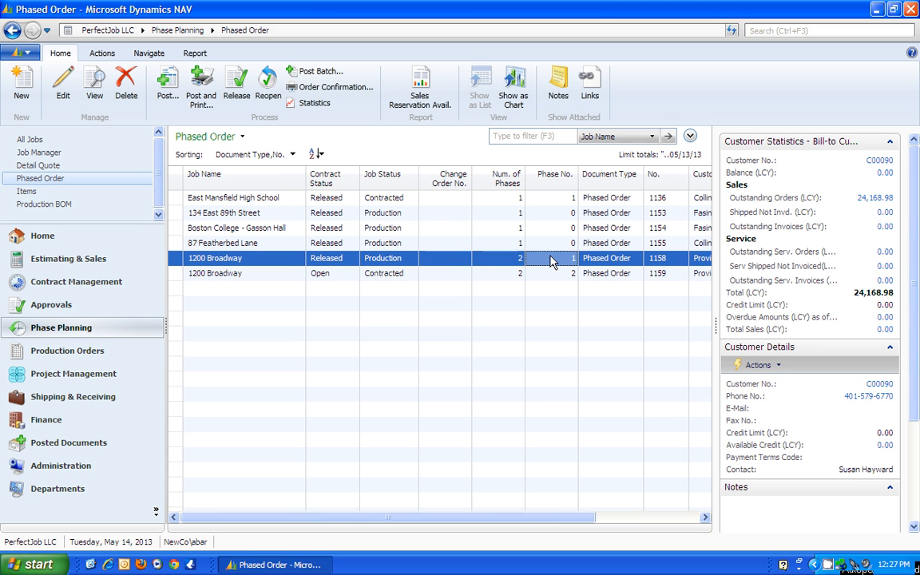
click(548, 276)
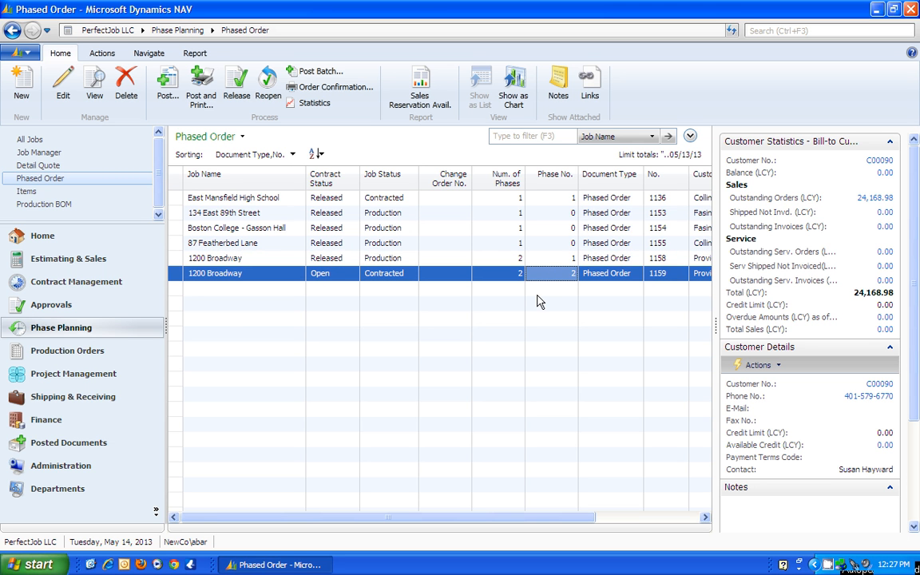
Examine the Collins Masonry entry among the released production orders in Production Orders.
click(97, 355)
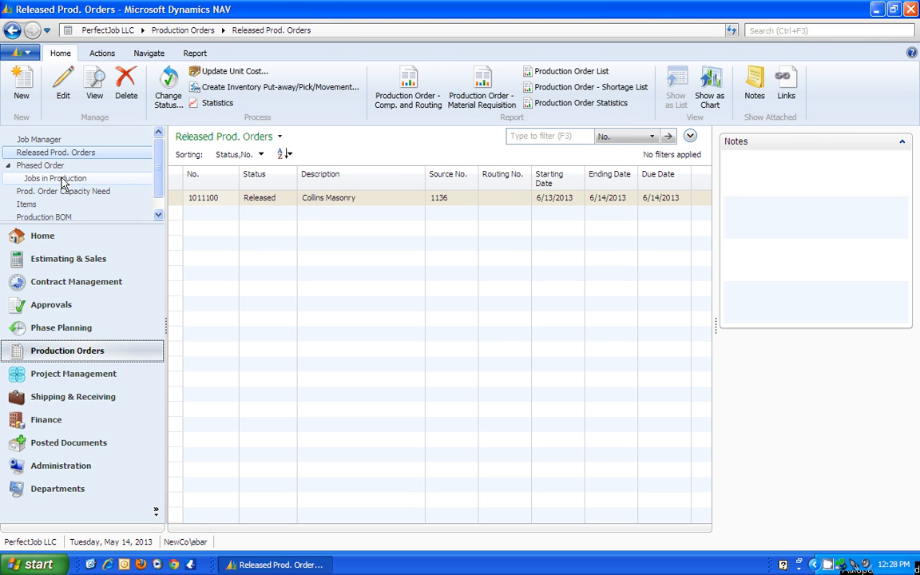
click(64, 151)
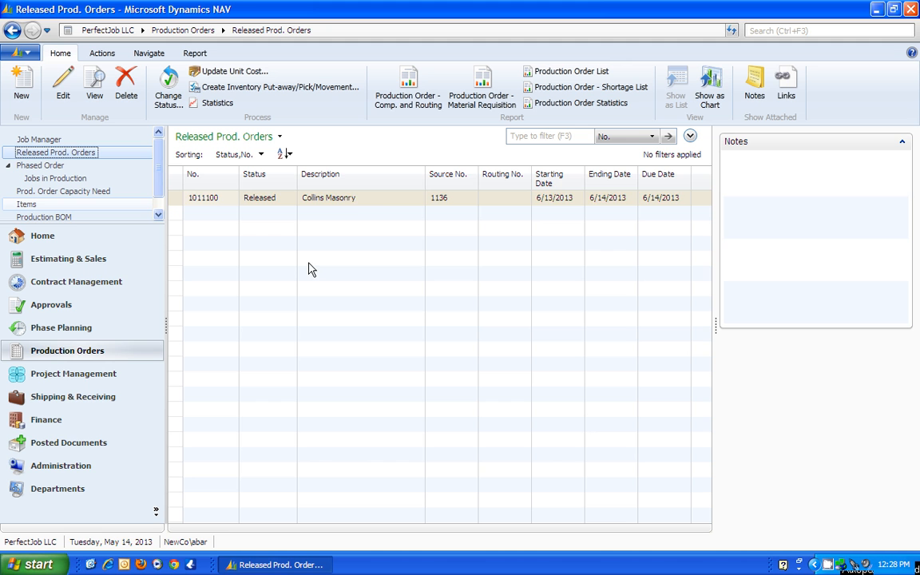
click(376, 200)
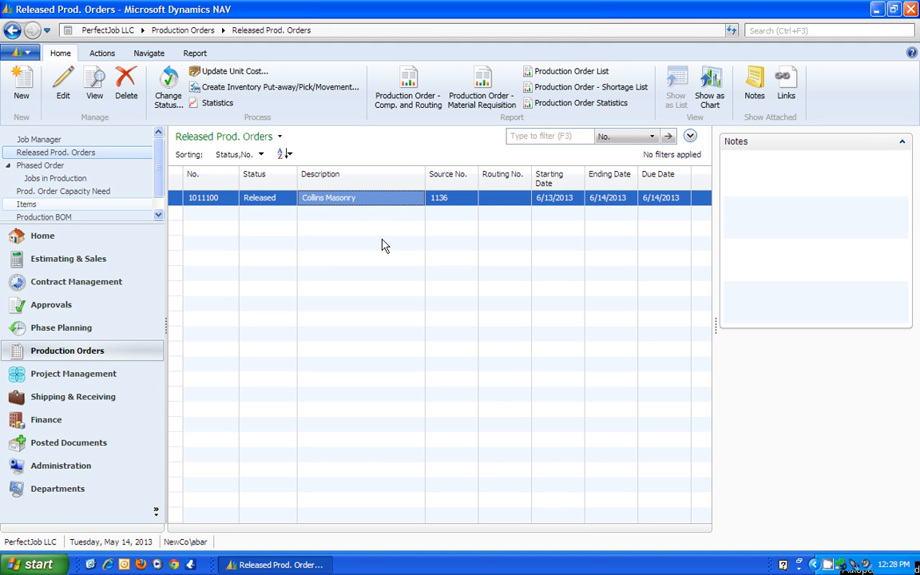
click(72, 181)
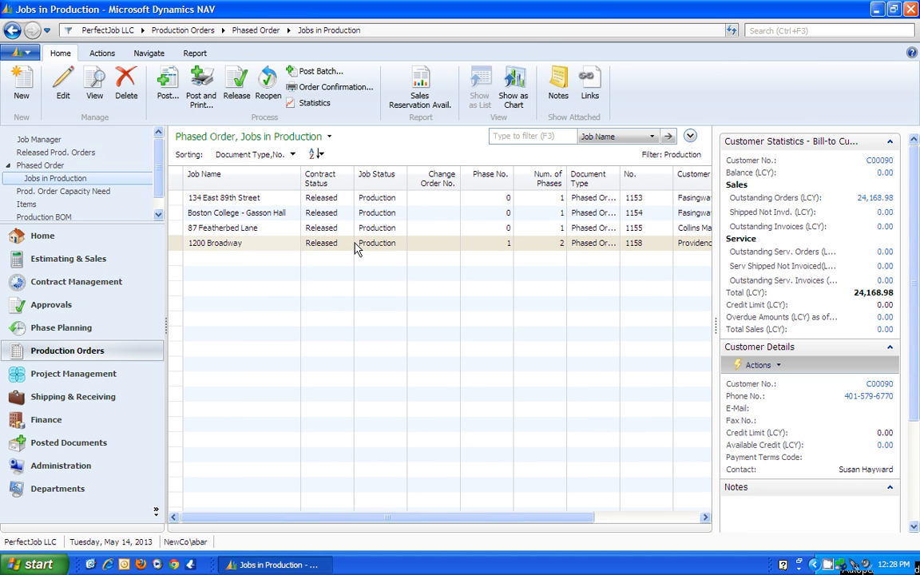
click(549, 231)
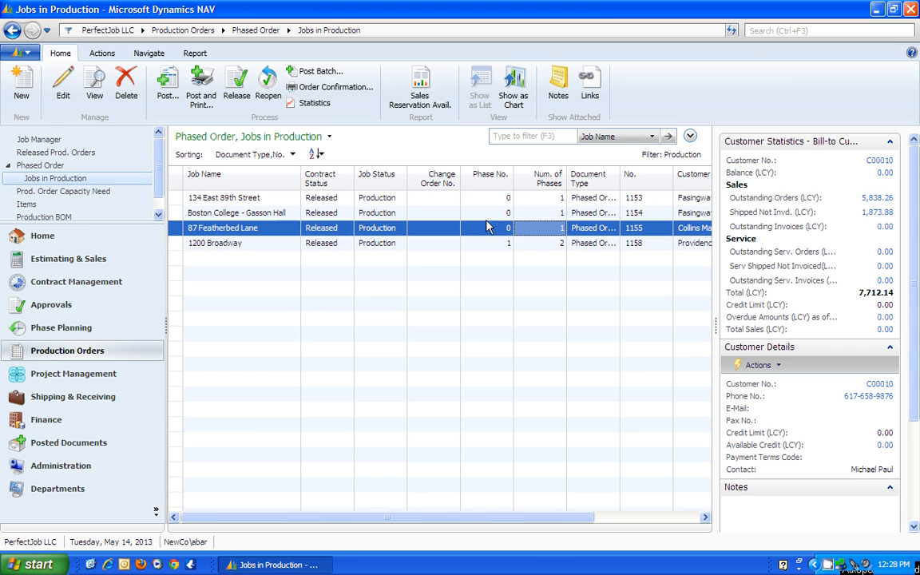
click(541, 242)
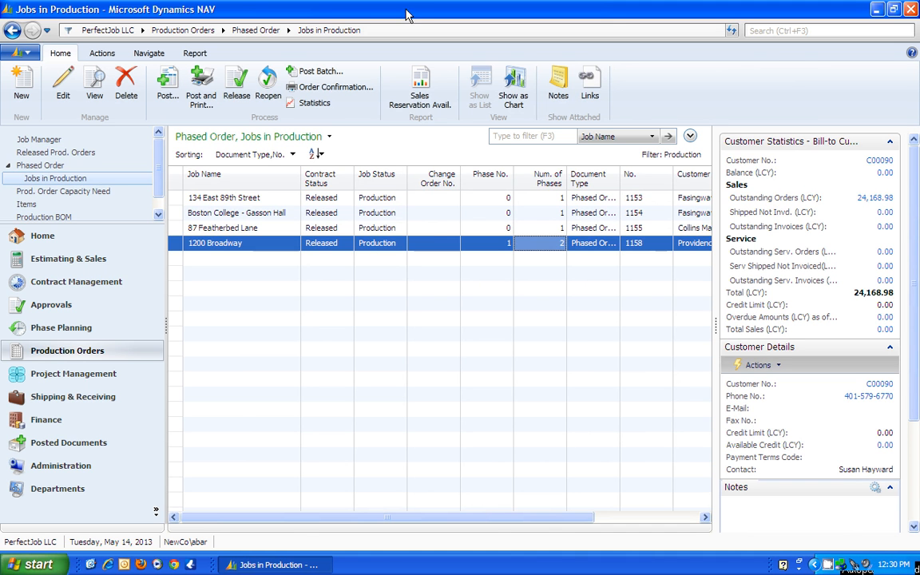
View the All Jobs list in Project Management.
click(99, 382)
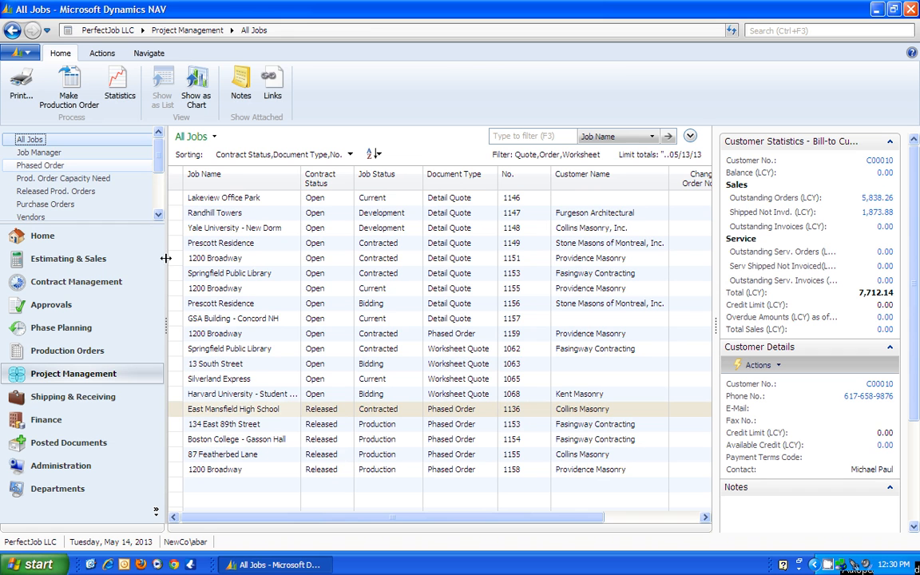
click(43, 154)
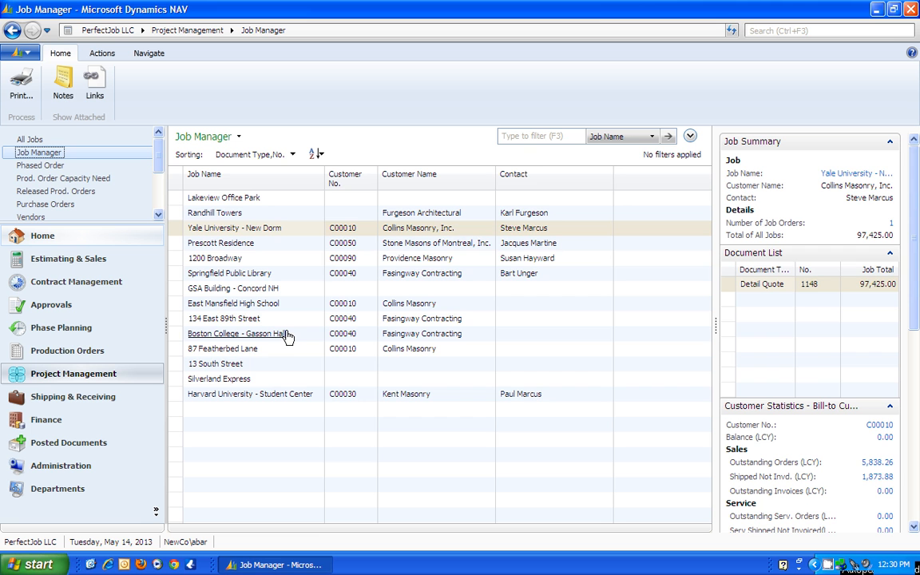
click(295, 259)
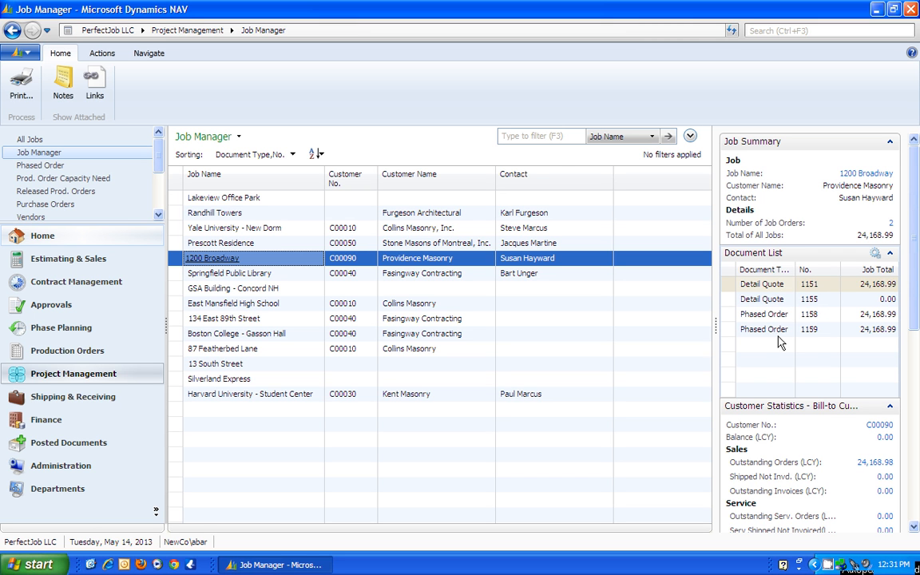
double_click(297, 265)
click(296, 251)
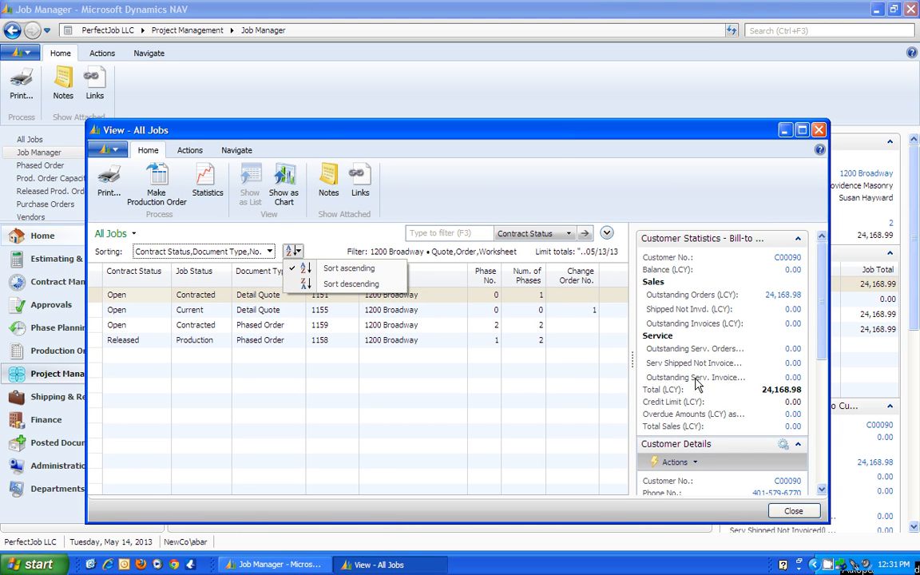
drag(511, 130, 562, 75)
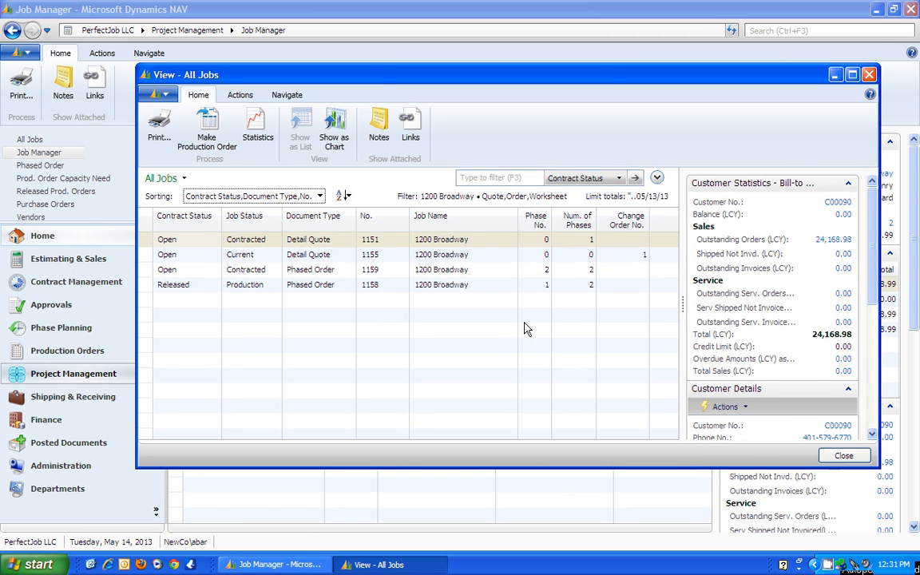
Compare the status and phase details of the 1200 Broadway change-order quote, the released phased order and the open phased order.
click(506, 256)
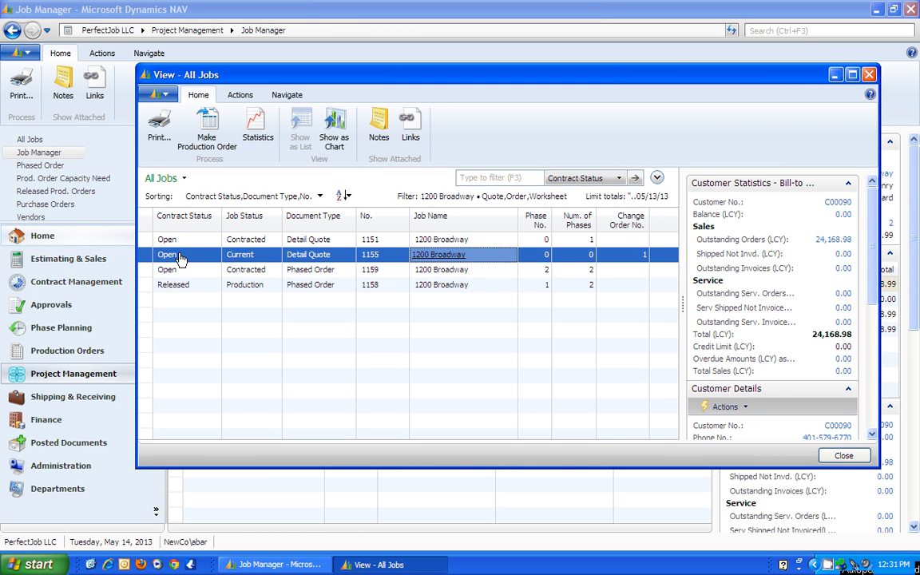
click(527, 286)
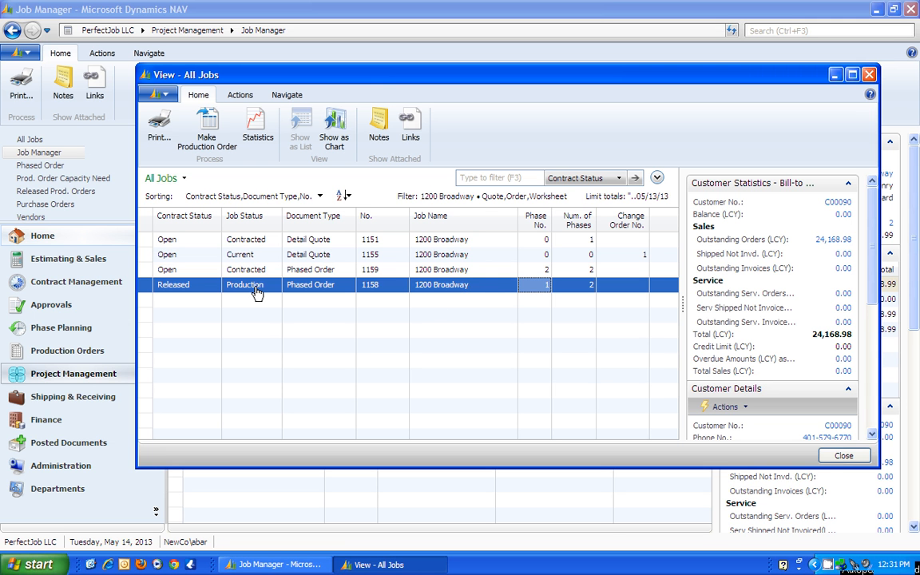
click(492, 272)
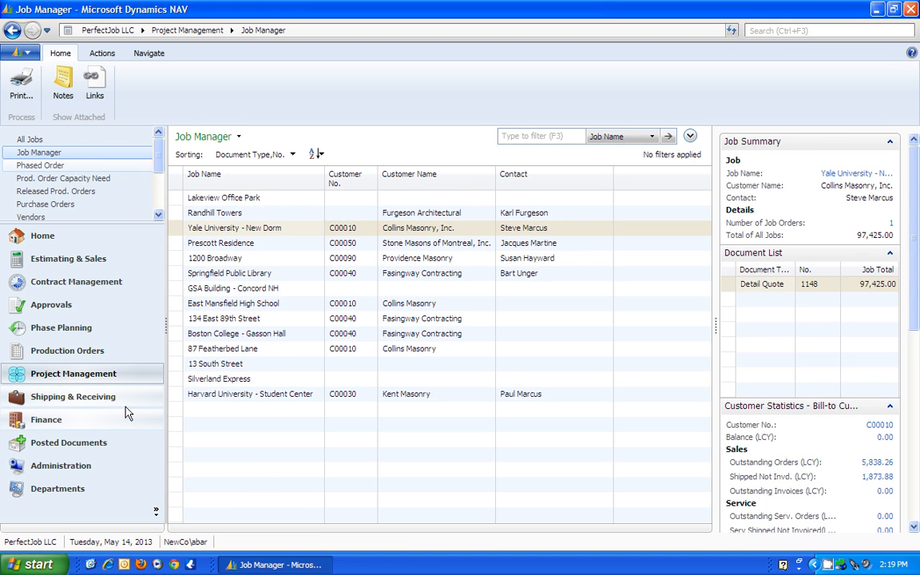
Examine the SOW0460 and SOW0470 take and place lines of the 12-line pick in Shipping & Receiving, and close the pick.
click(88, 399)
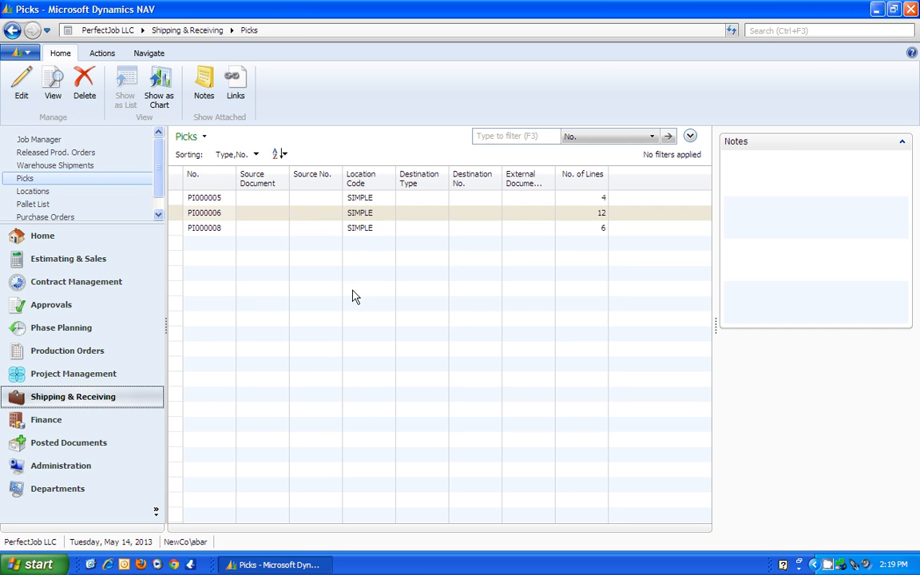
double_click(327, 215)
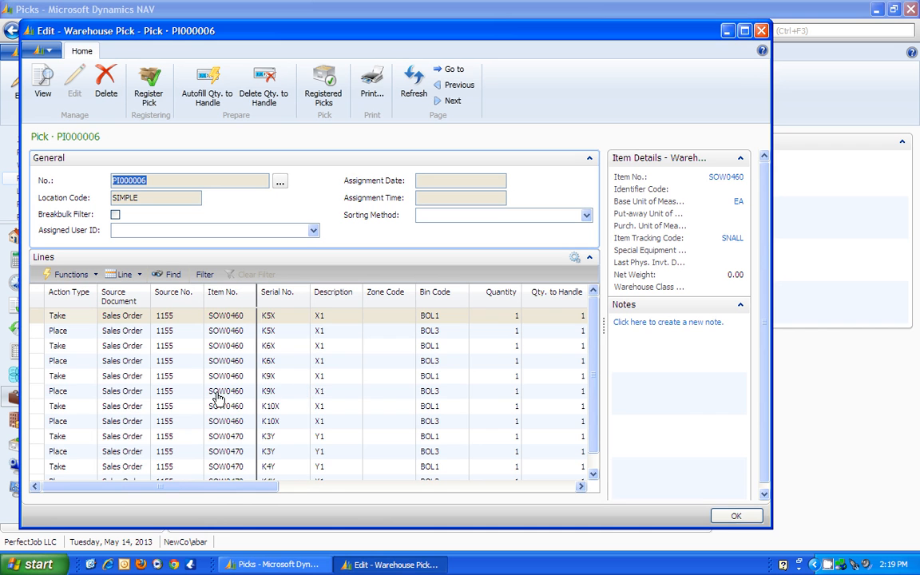
click(189, 397)
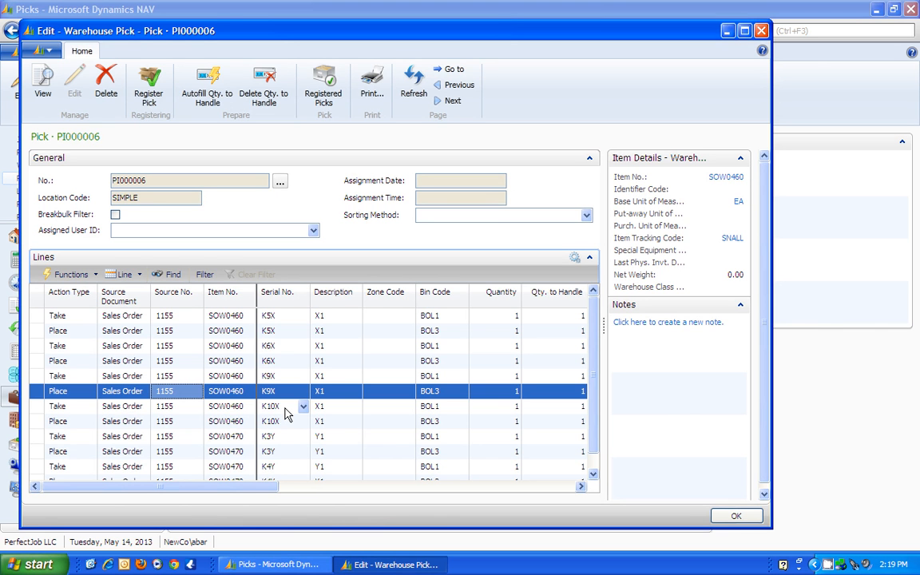
click(192, 407)
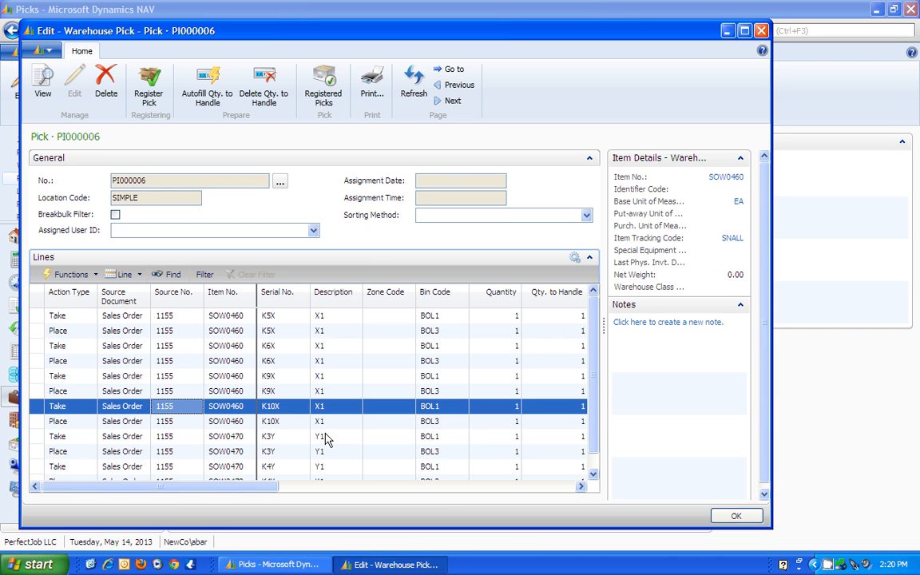
click(287, 437)
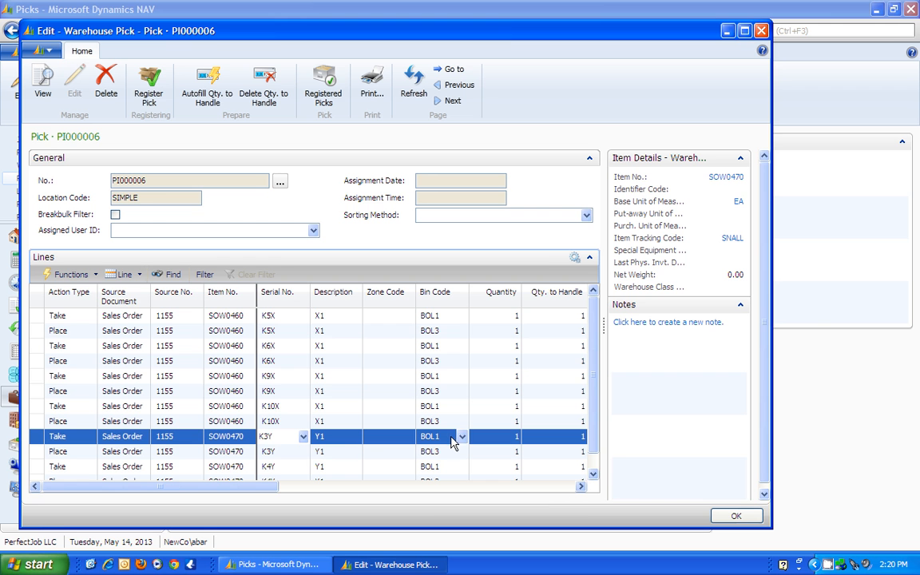
click(735, 515)
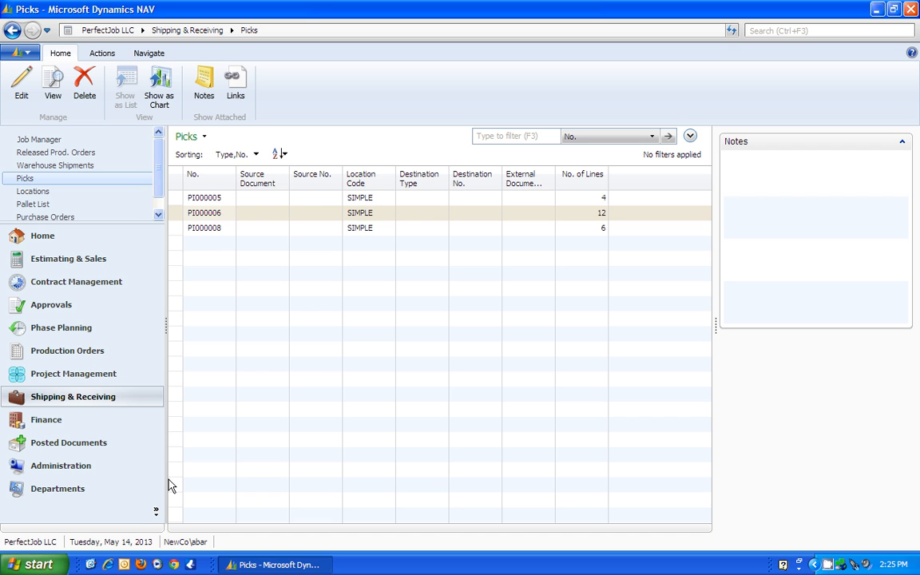
Open the Departments area.
click(68, 488)
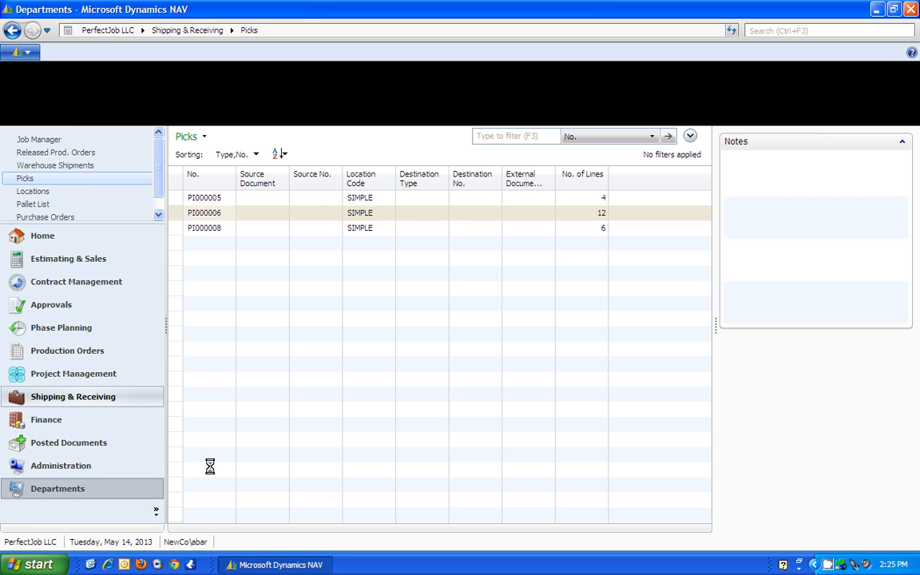